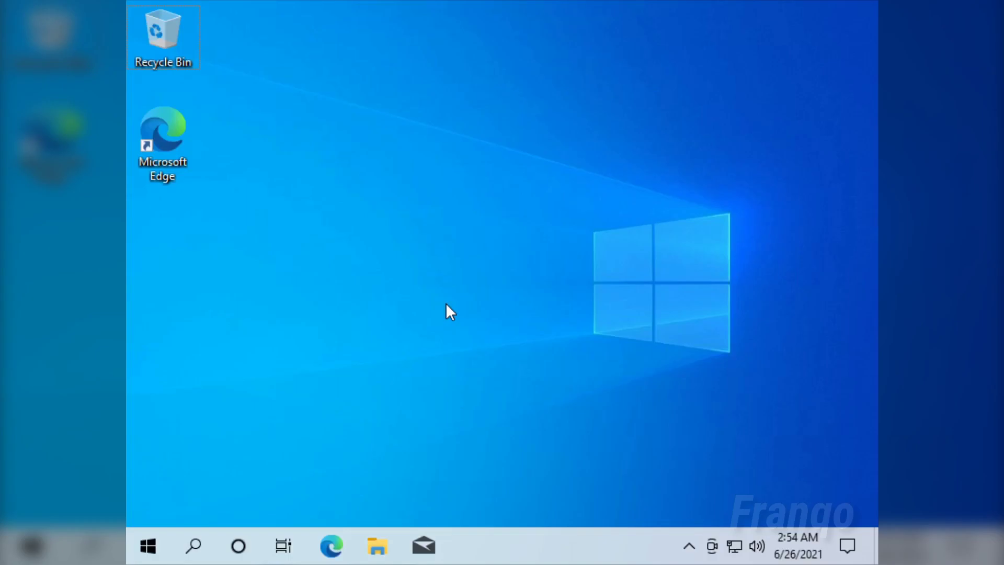
Launch Computer Management from Windows search to view Disk 0's partitions
left_click(194, 548)
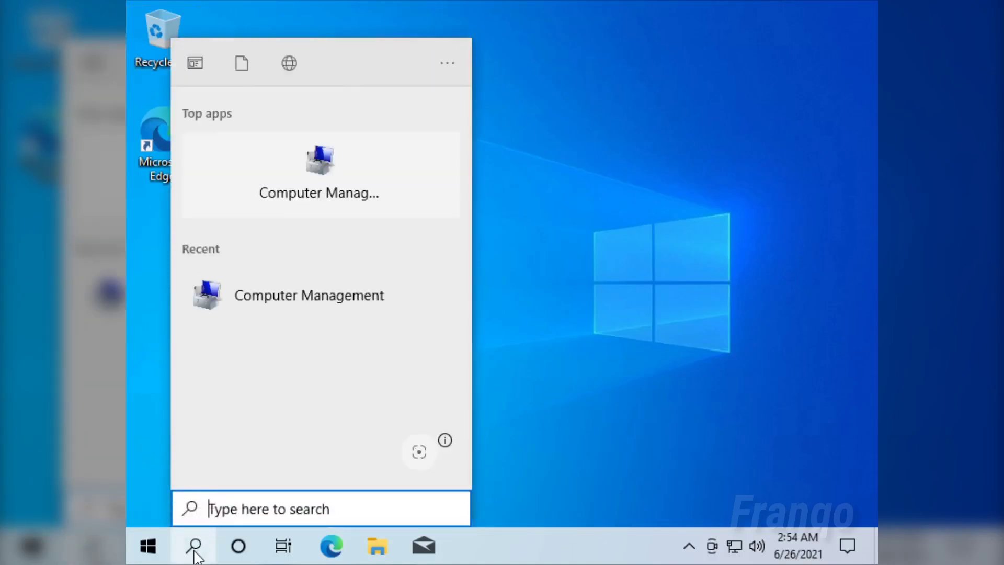
left_click(331, 173)
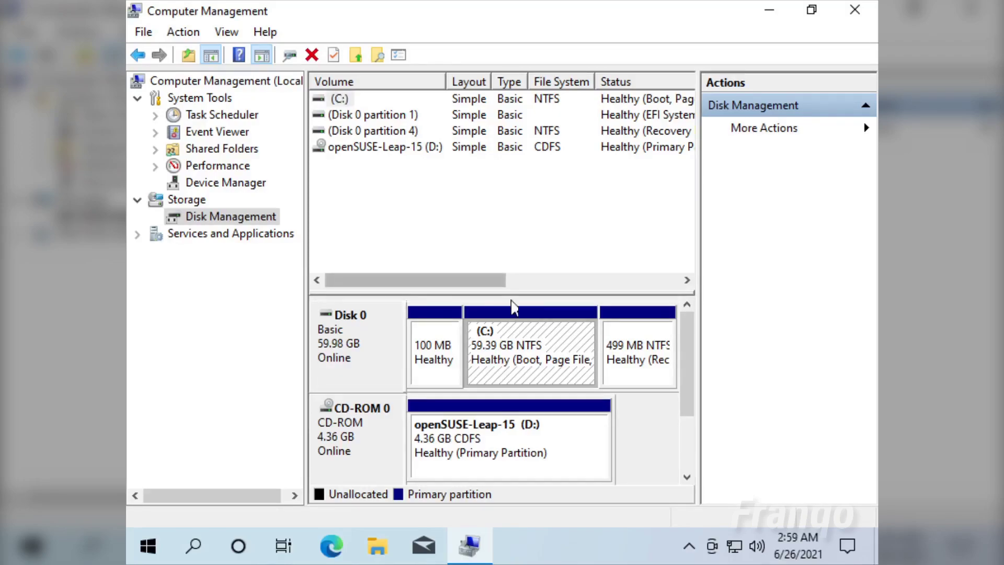
Shrink the C: volume by 20000 MB, leaving C: at 39.86 GB and 19.53 GB unallocated
right_click(525, 333)
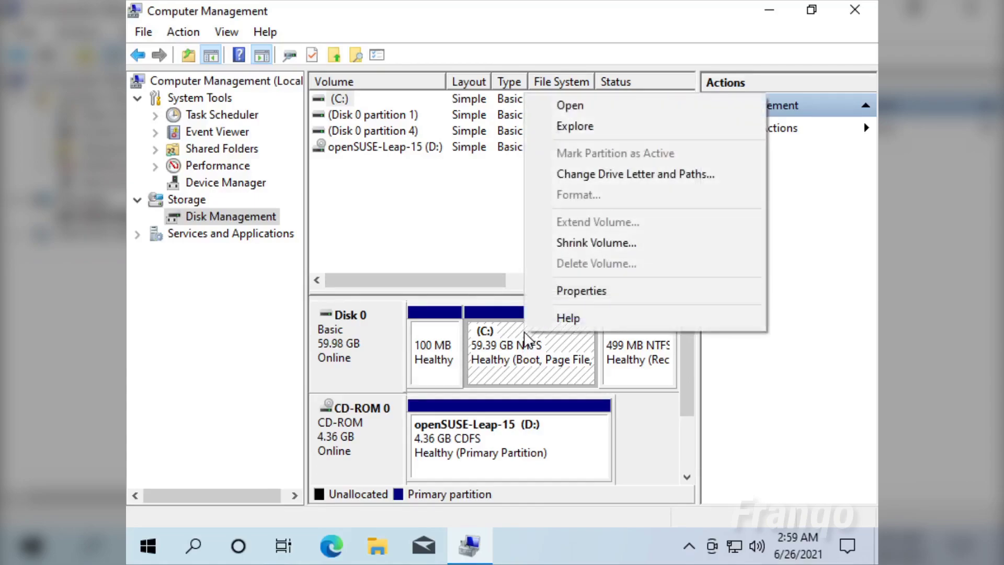
left_click(594, 245)
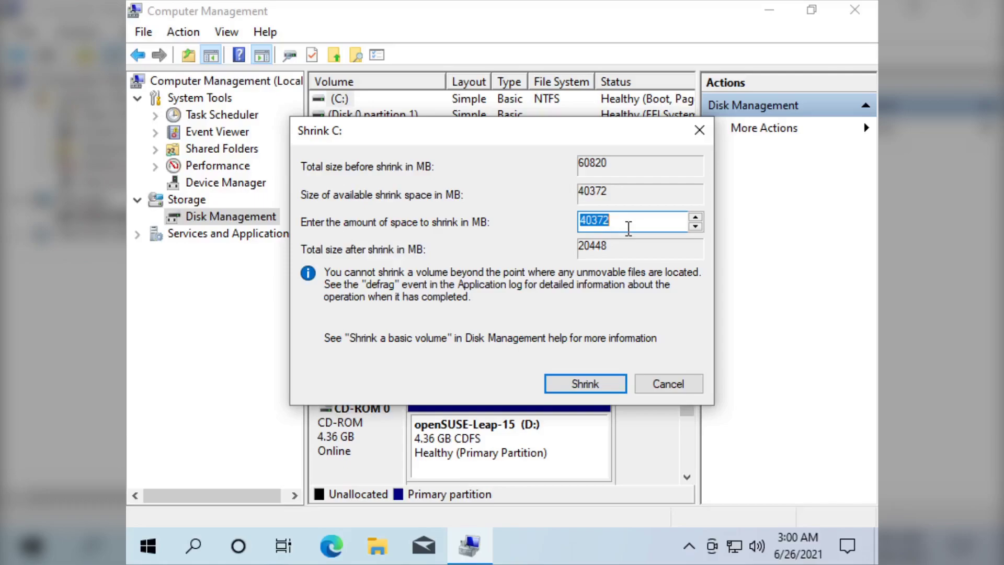
type("20000")
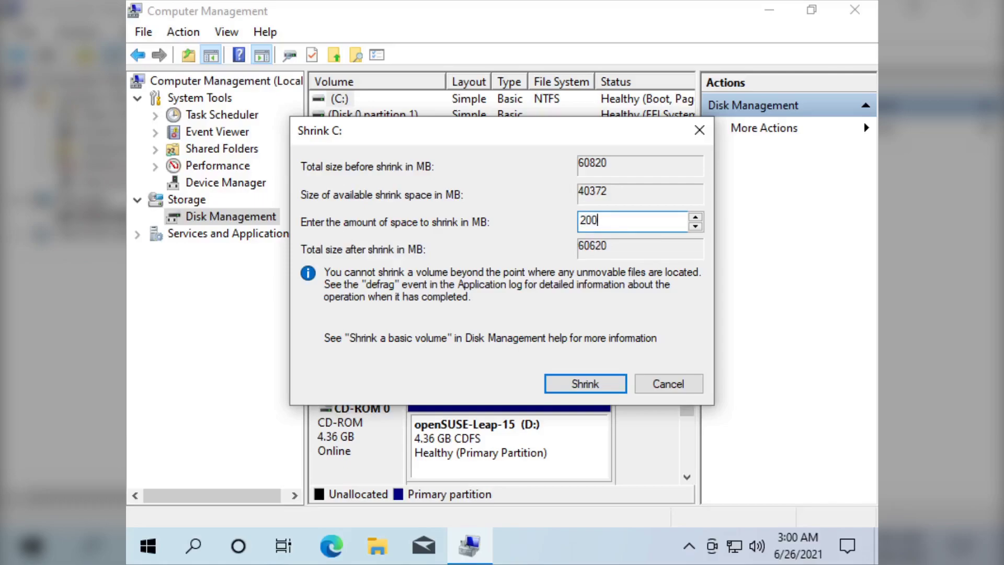
left_click(580, 384)
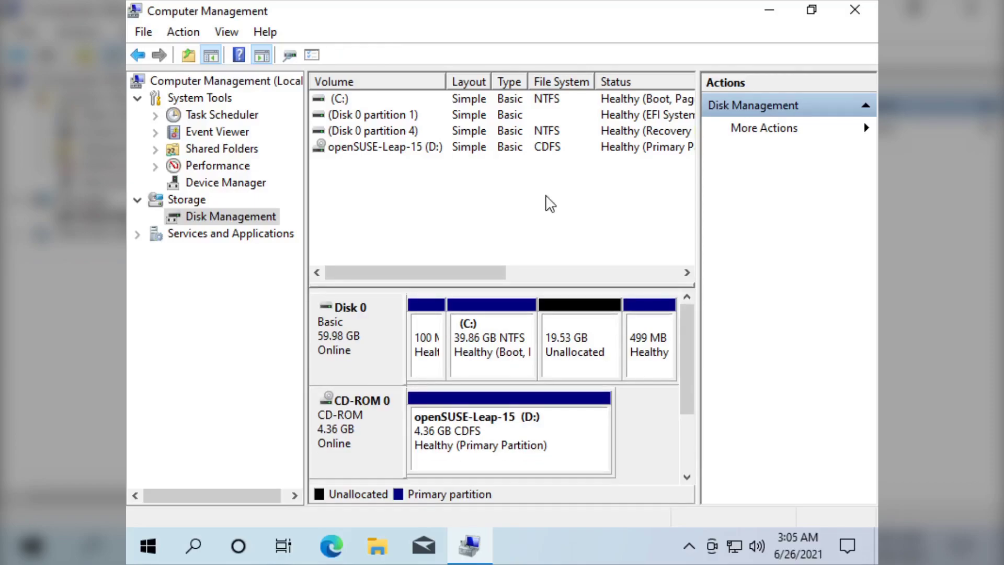
Close Computer Management and restart Windows from the Start menu's Power options
left_click(854, 12)
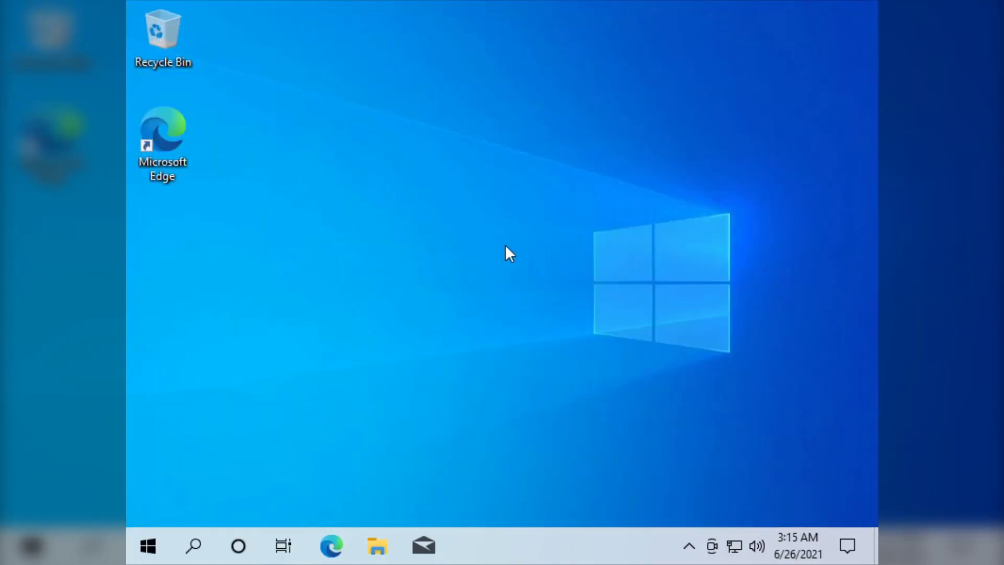
left_click(153, 535)
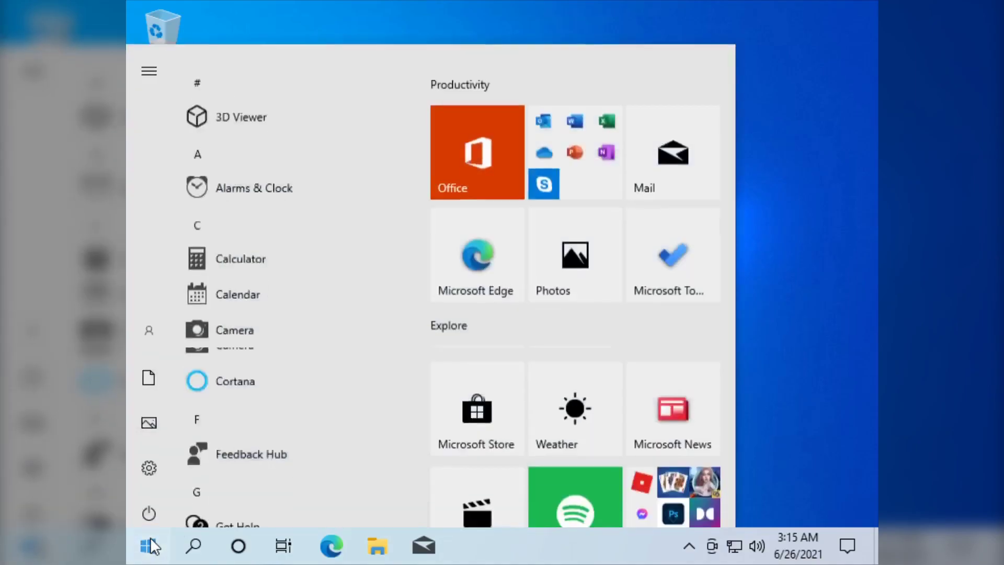
mouse_move(160, 505)
left_click(193, 505)
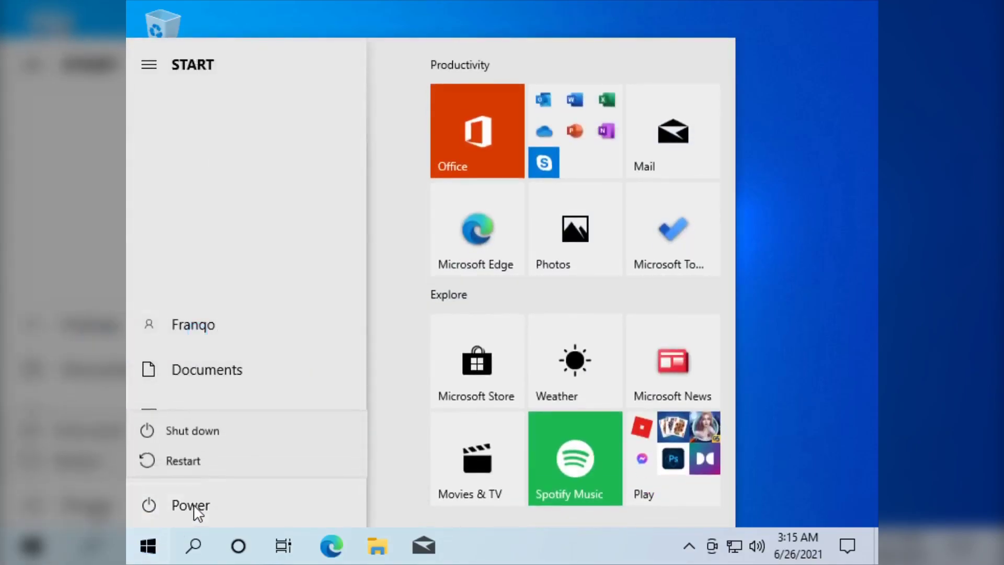
left_click(194, 505)
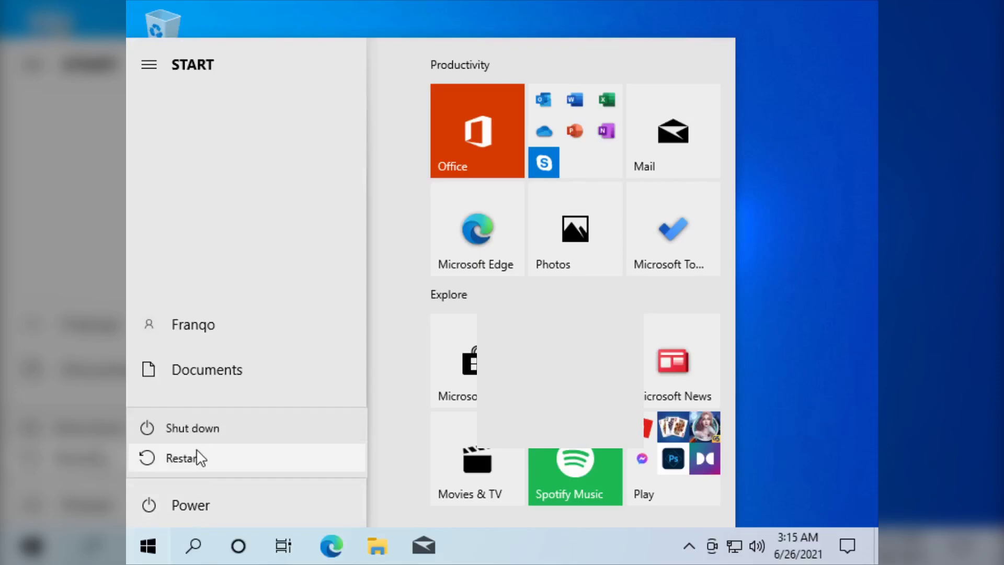
left_click(183, 457)
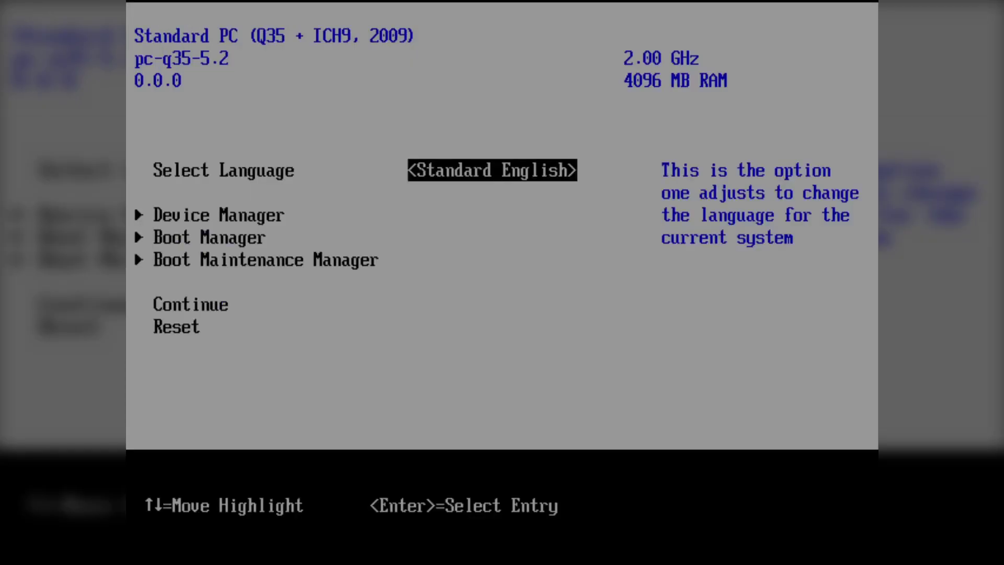
Check the Secure Boot Configuration page under Device Manager, then return to the main menu
key("Down")
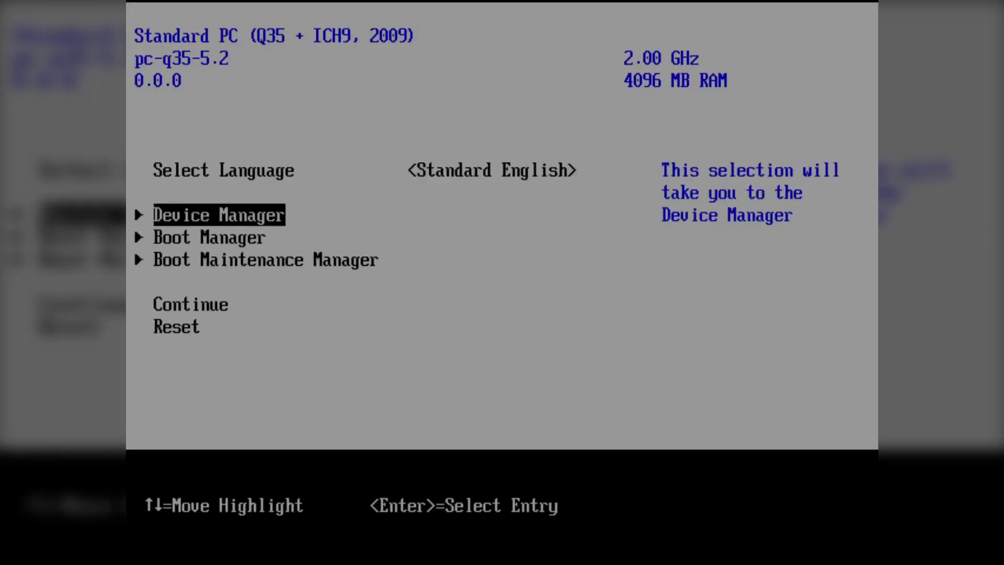
key("Return")
key("Down")
key("Down")
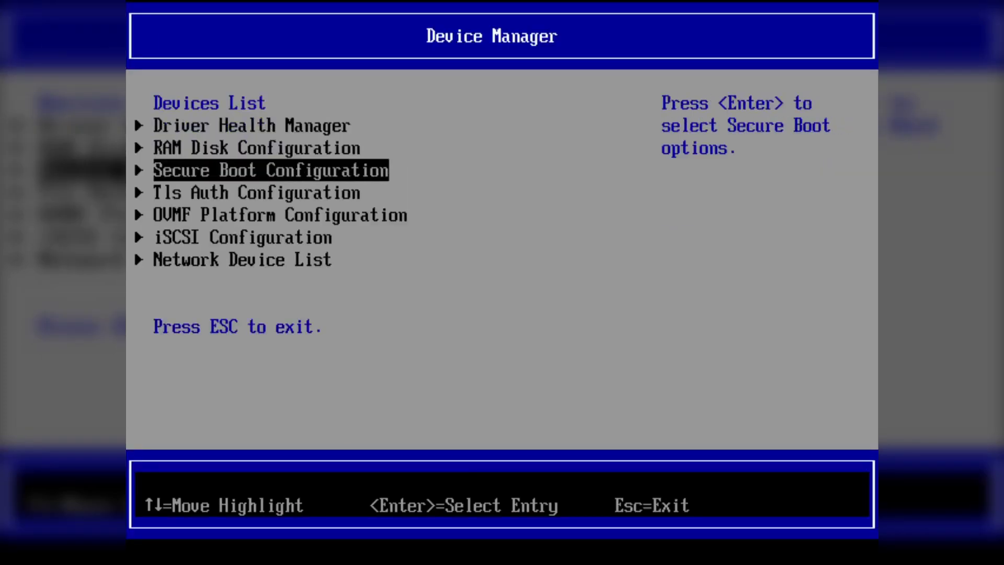
key("Return")
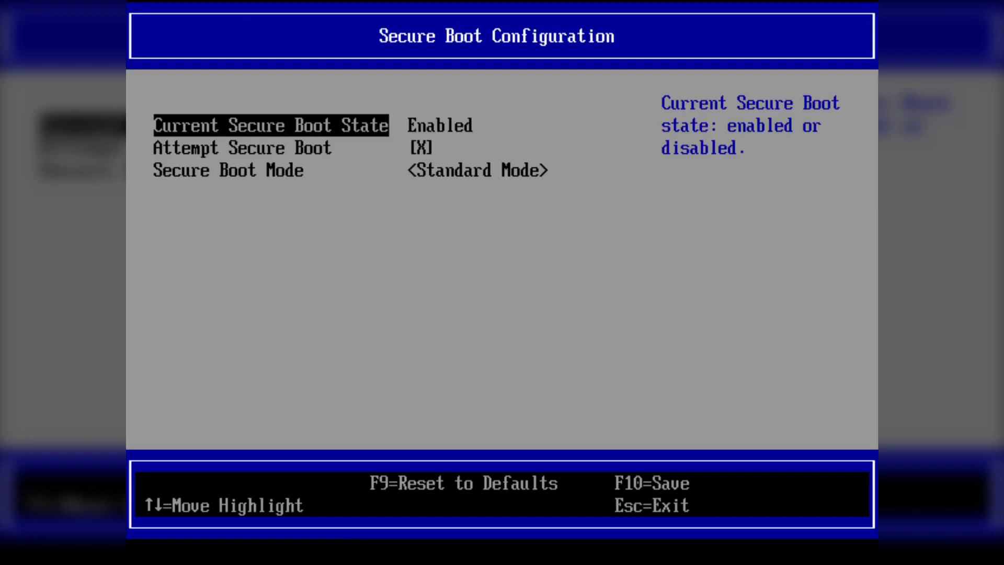
key("Escape")
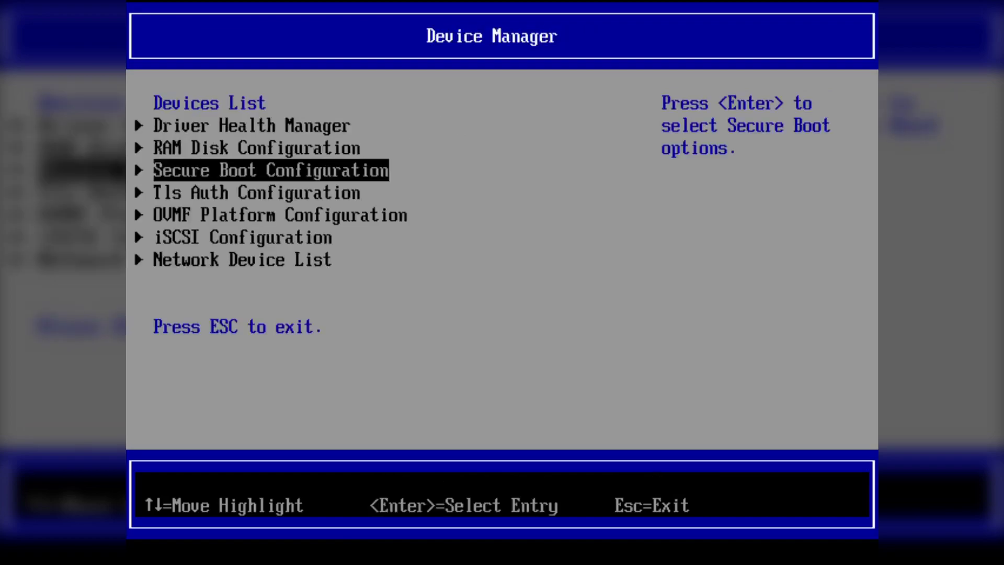
key("Escape")
Boot from the UEFI QEMU DVD-ROM entry in Boot Manager
key("Down")
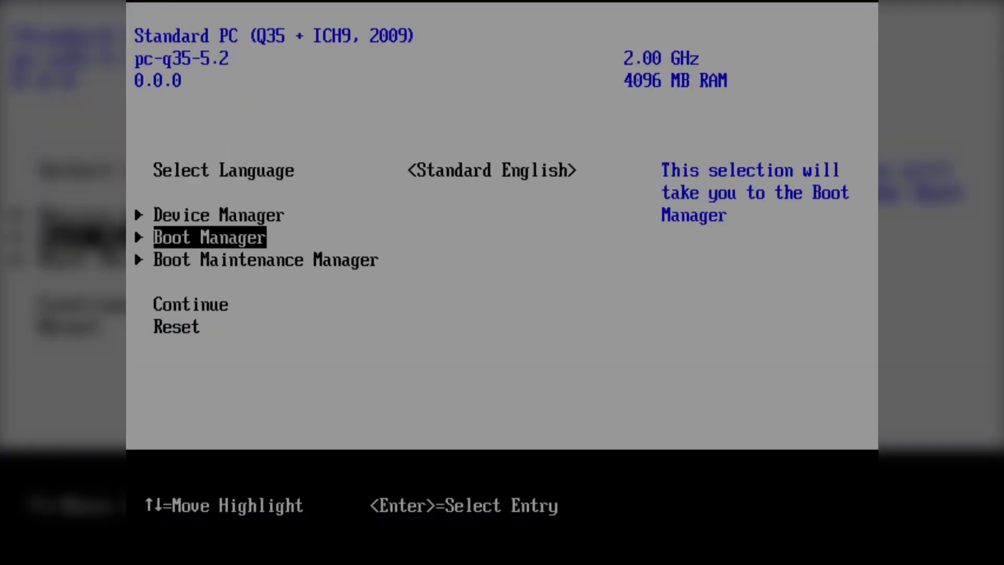
key("Return")
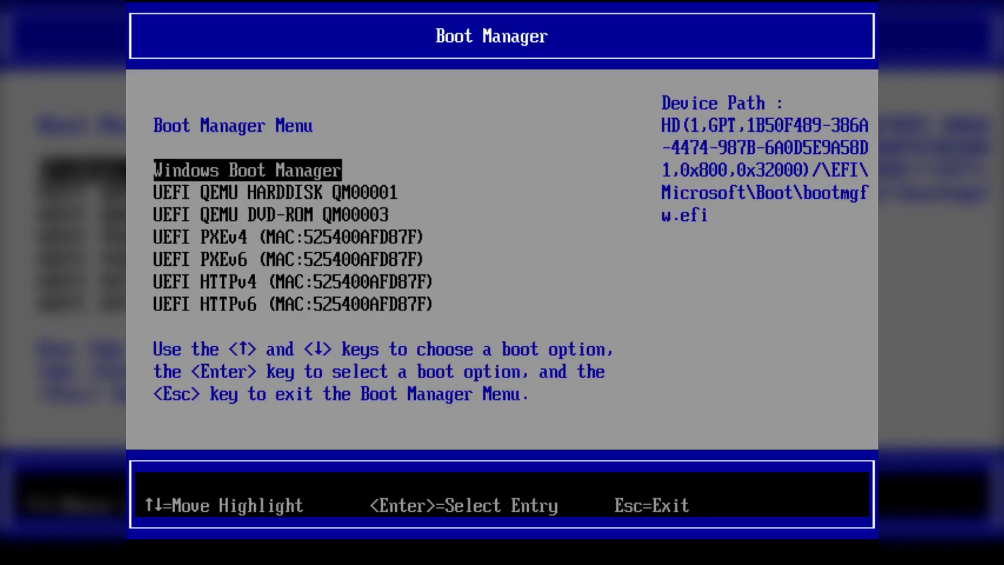
key("Down")
key("Down")
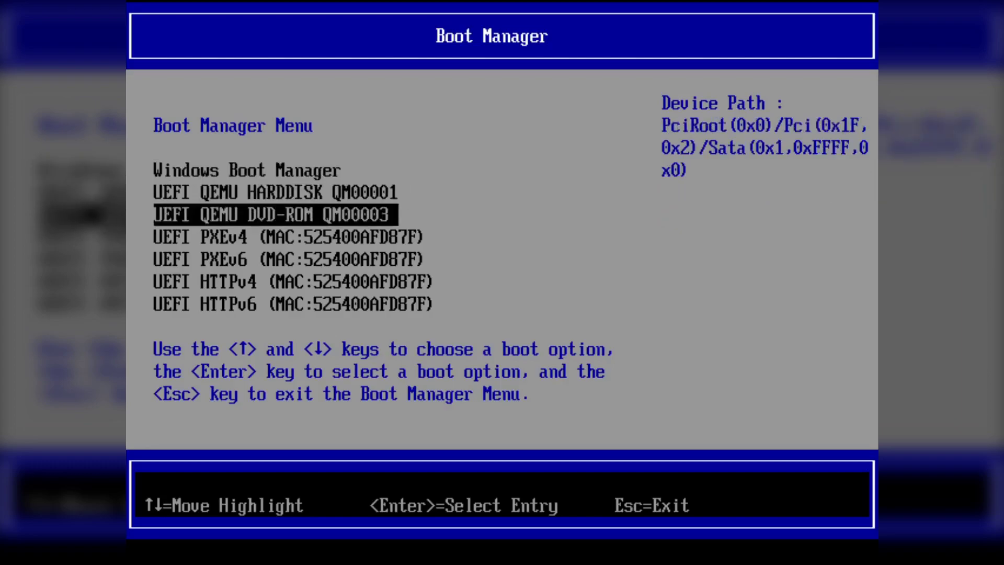
key("Return")
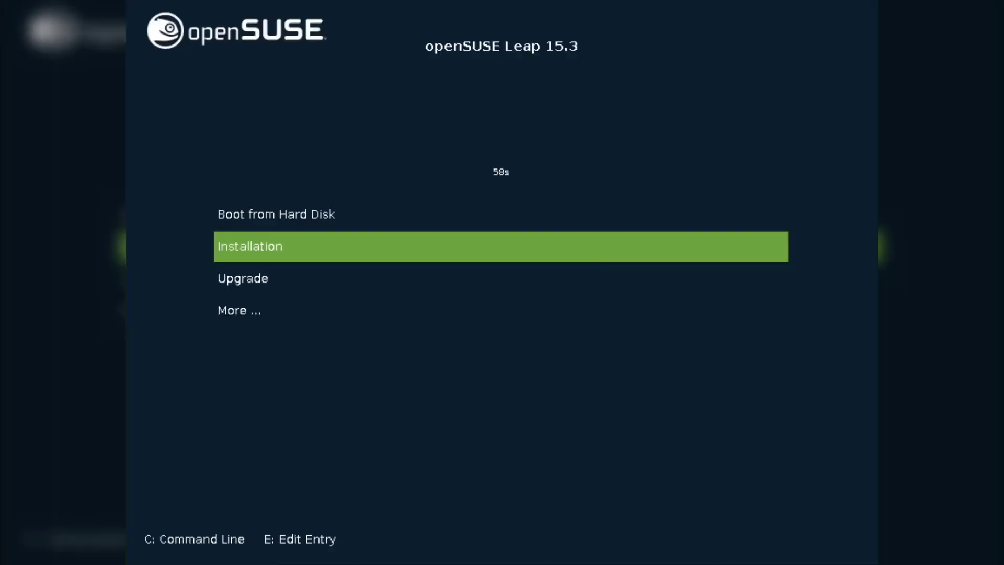
Start Installation from the boot menu and open Guided Setup from Suggested Partitioning
key("Return")
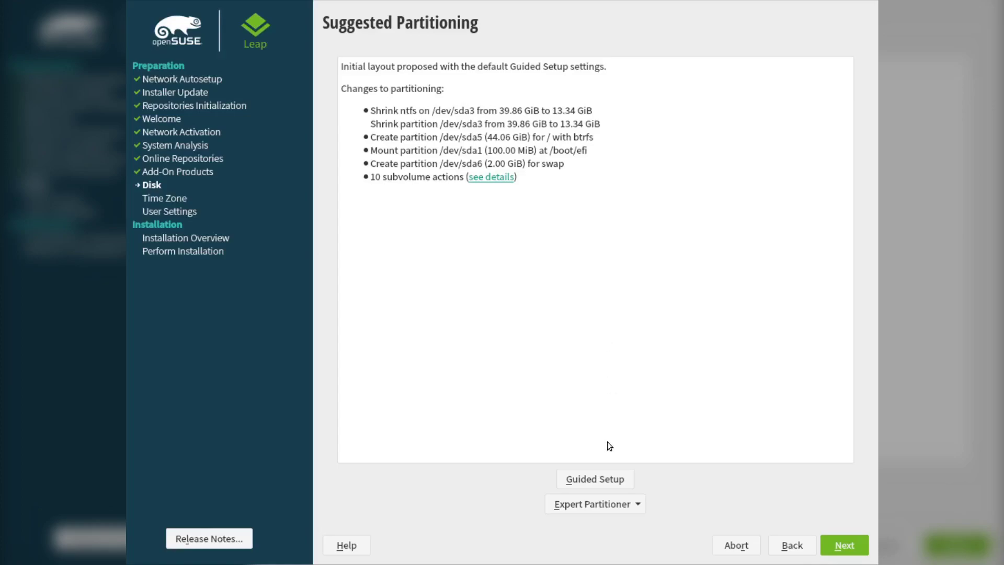
left_click(599, 477)
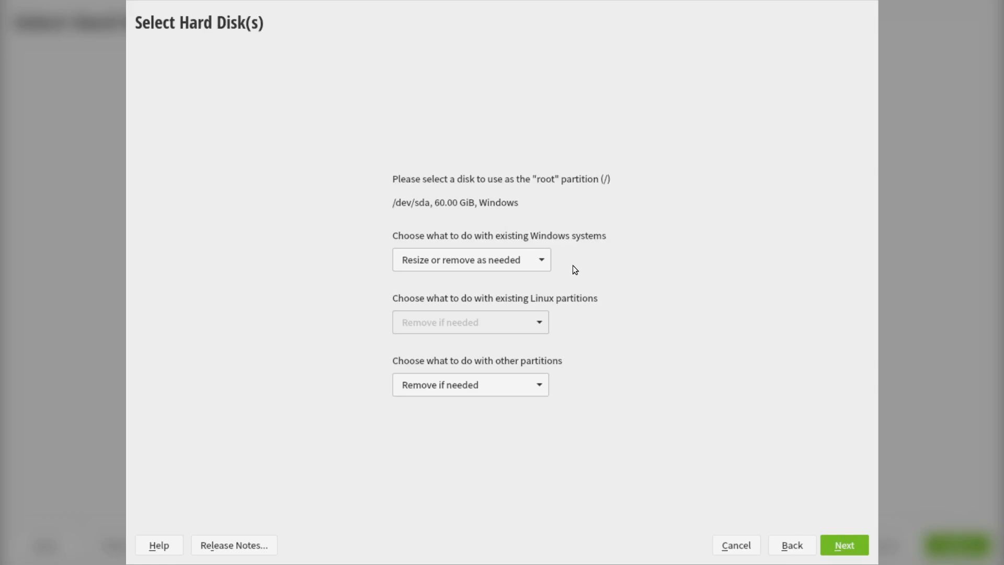
Set existing Windows systems to Do not modify and accept the remaining Guided Setup pages
left_click(542, 265)
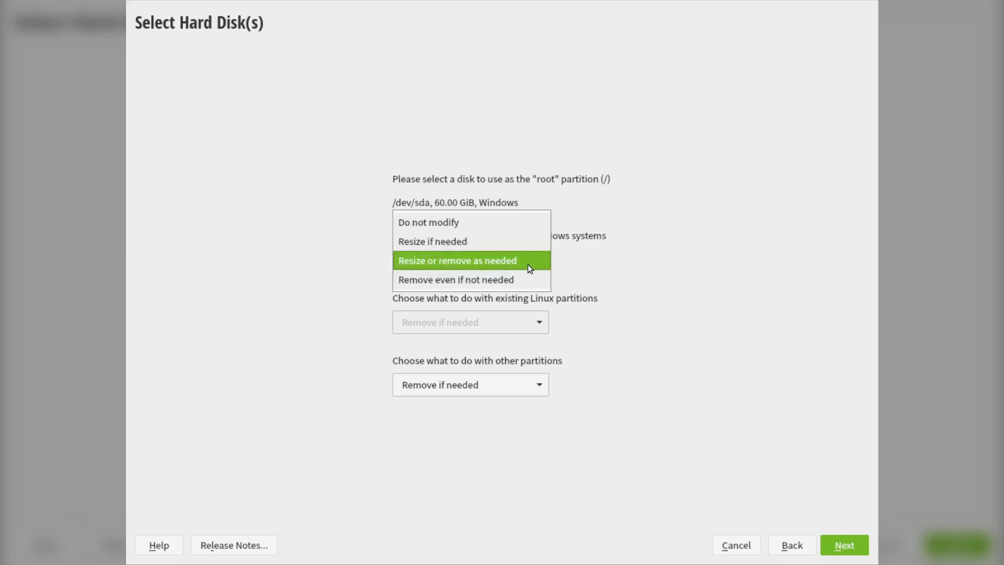
left_click(512, 228)
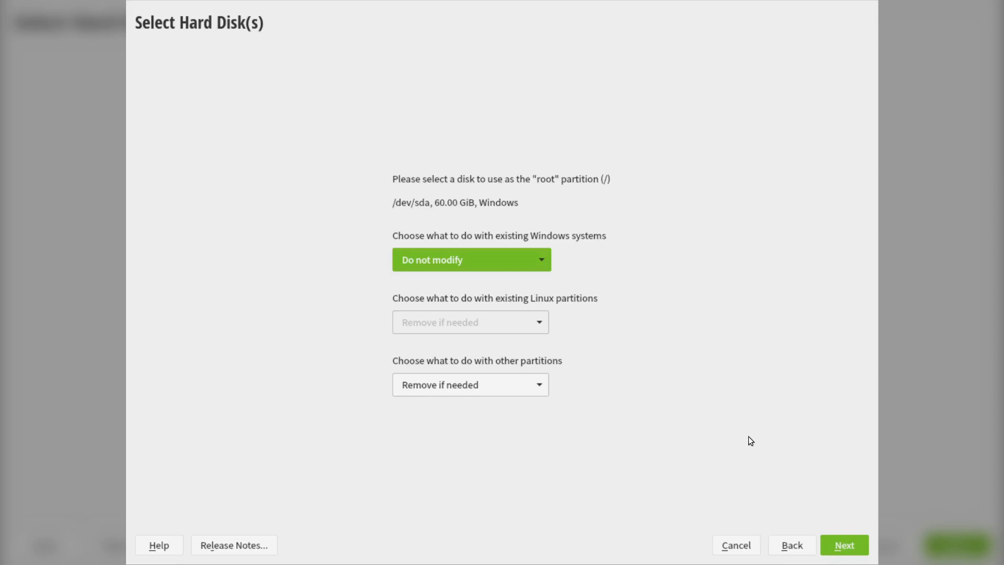
left_click(849, 544)
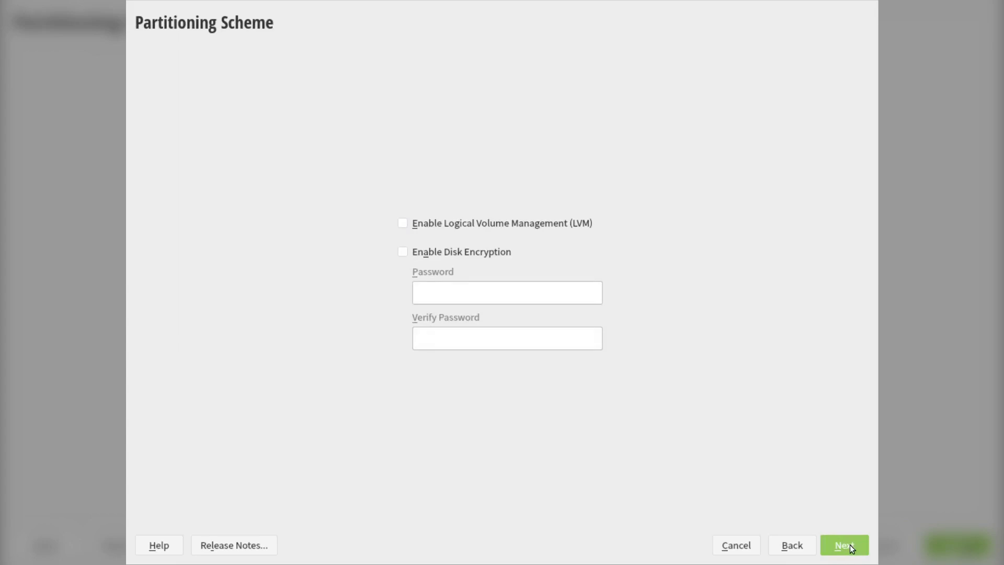
left_click(849, 547)
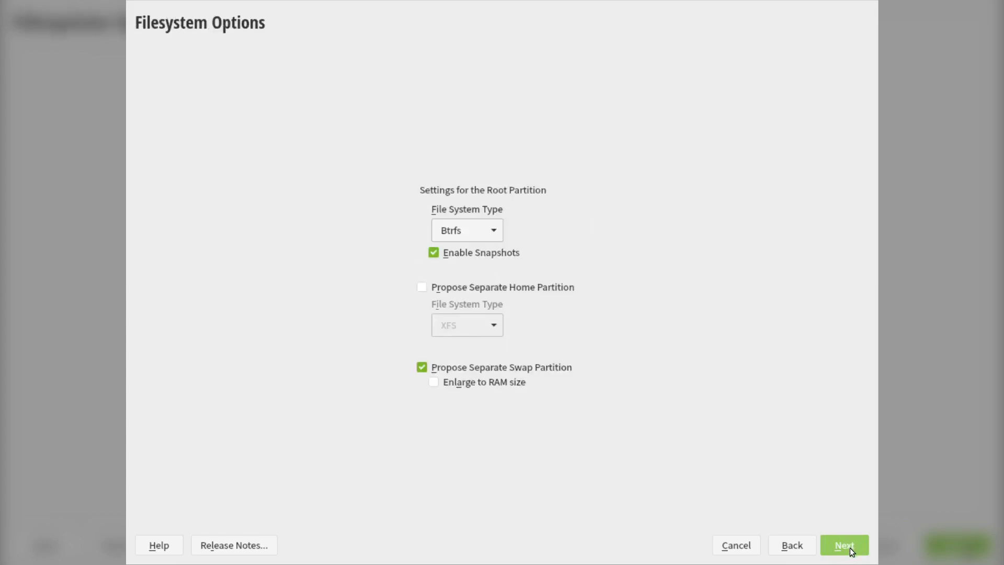
left_click(849, 547)
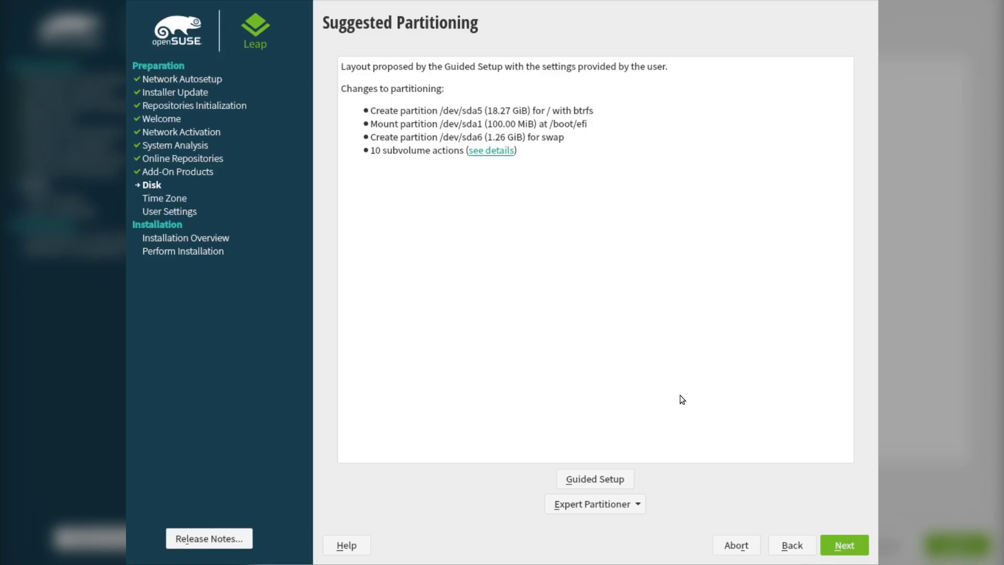
left_click(636, 505)
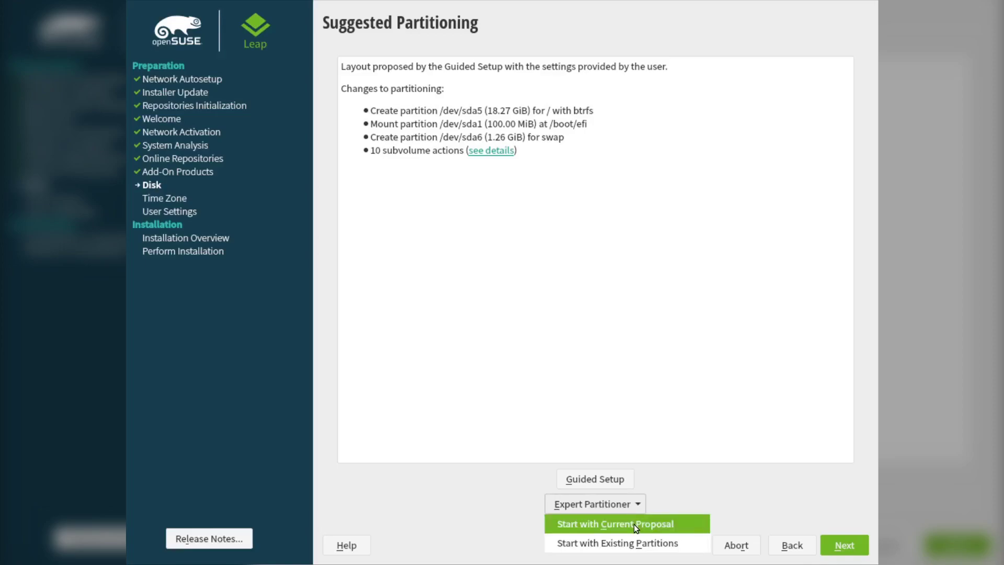
left_click(633, 524)
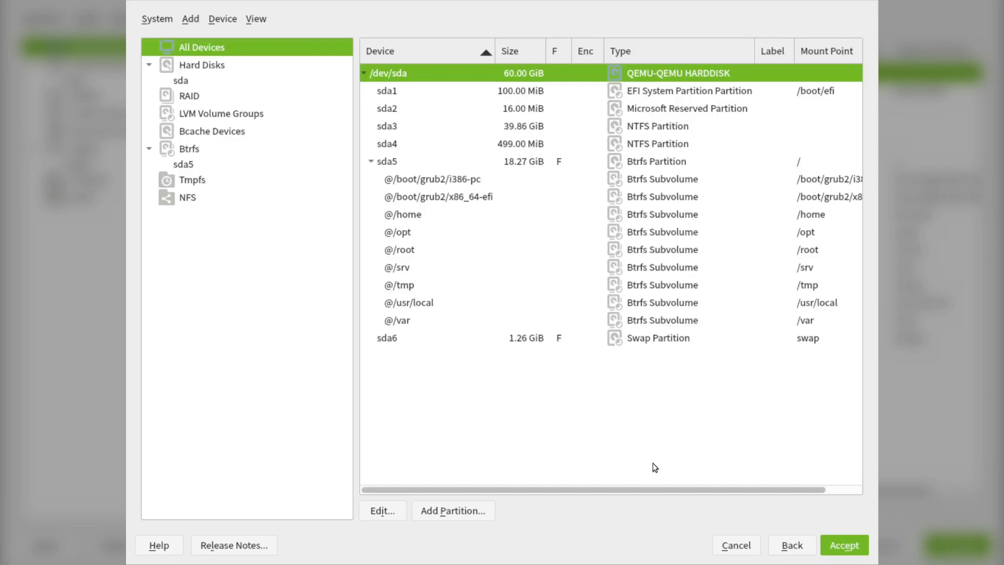
left_click(741, 545)
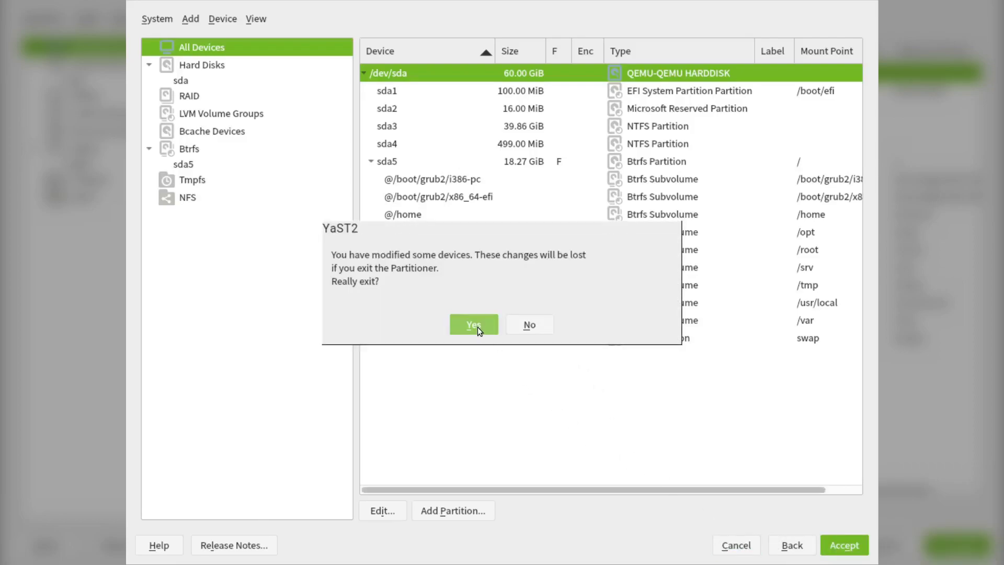
left_click(478, 327)
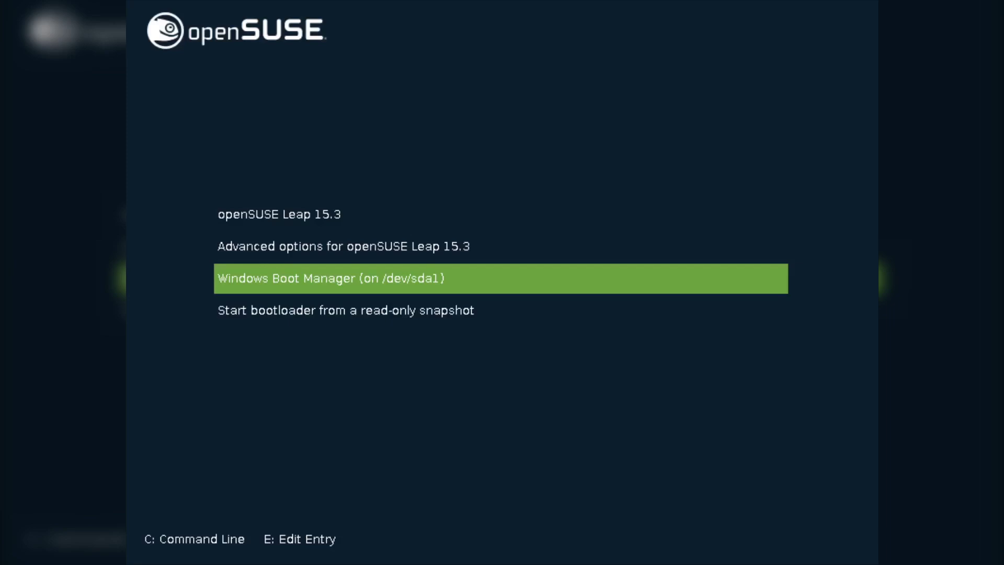
Boot openSUSE Leap 15.3 from GRUB, then restart it from the Xfce menu's log-out options
key("Up")
key("Up")
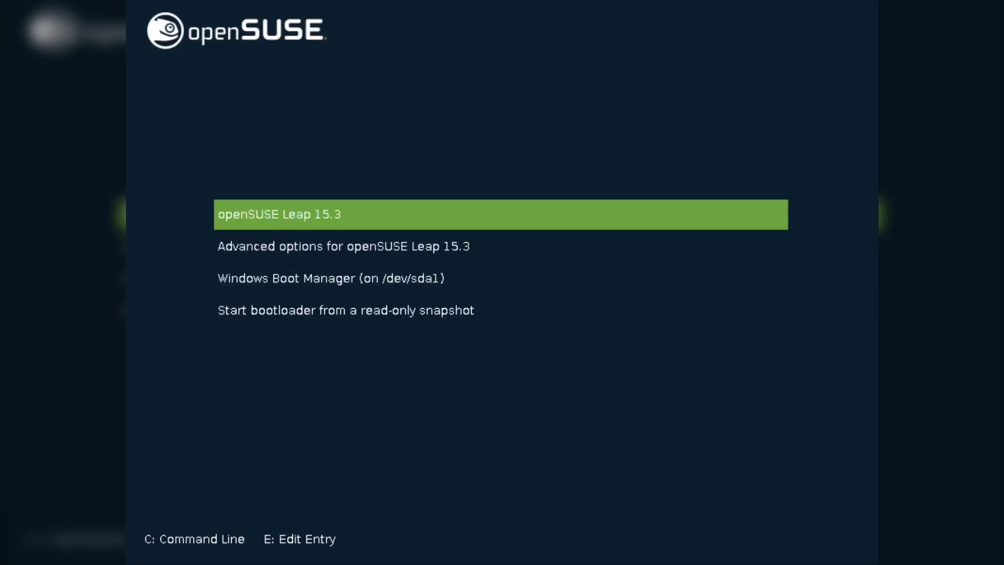
key("Return")
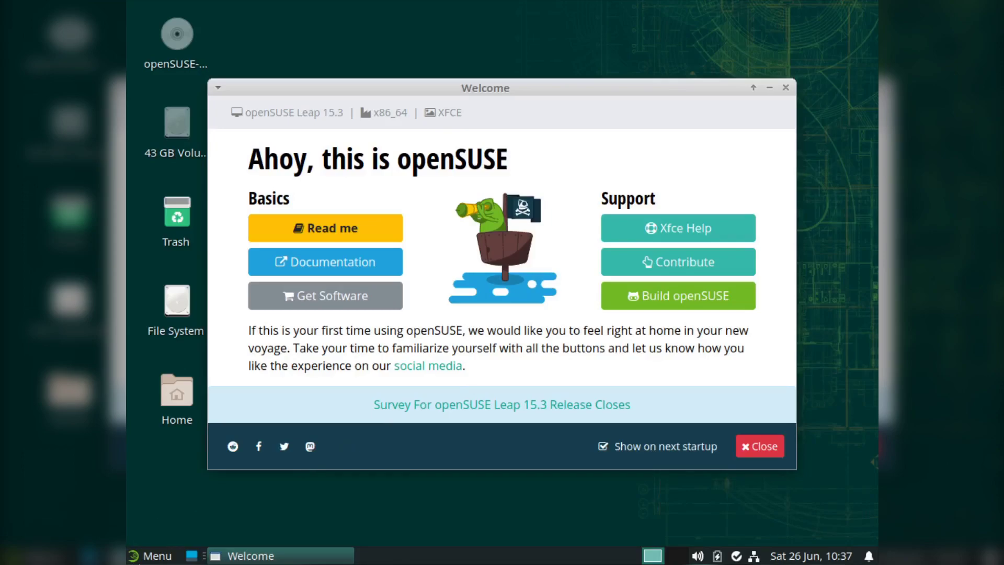
left_click(157, 555)
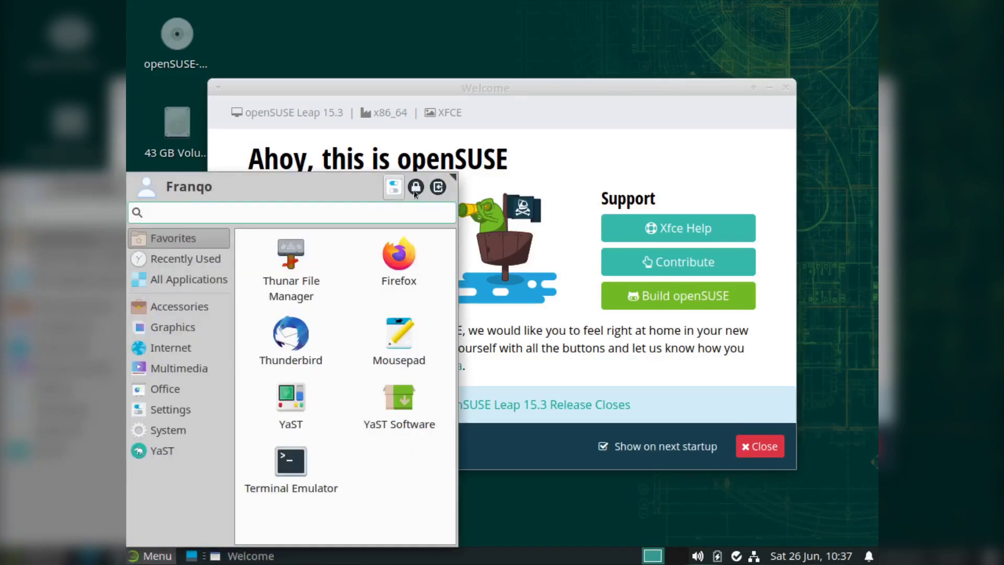
left_click(442, 190)
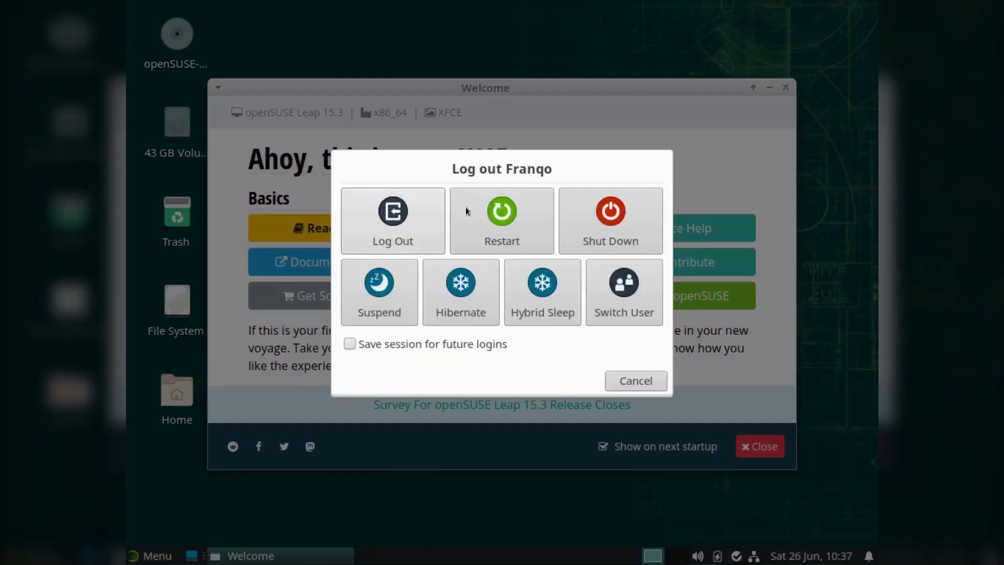
left_click(497, 218)
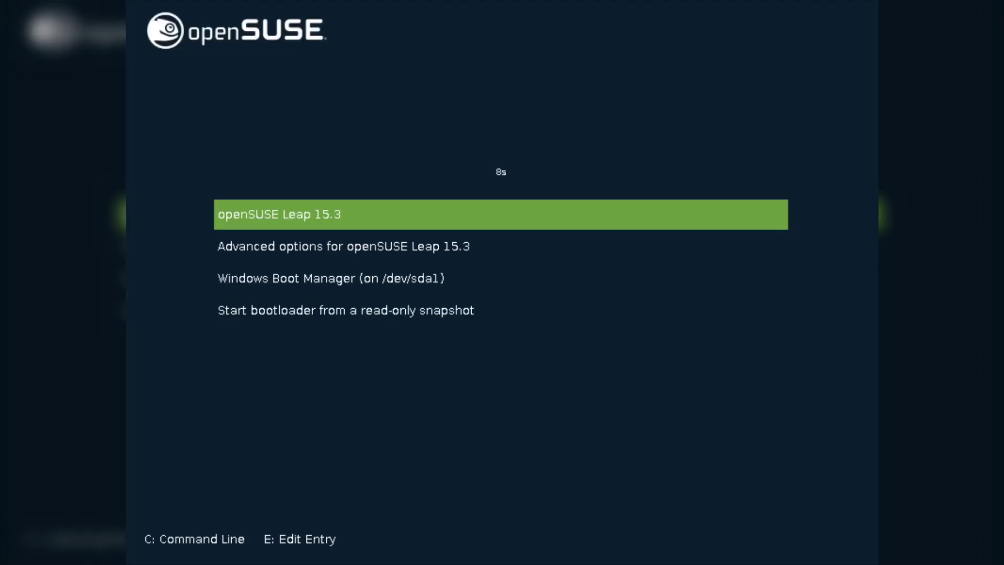
Highlight the Windows Boot Manager (on /dev/sda1) entry in the GRUB menu
key("Down")
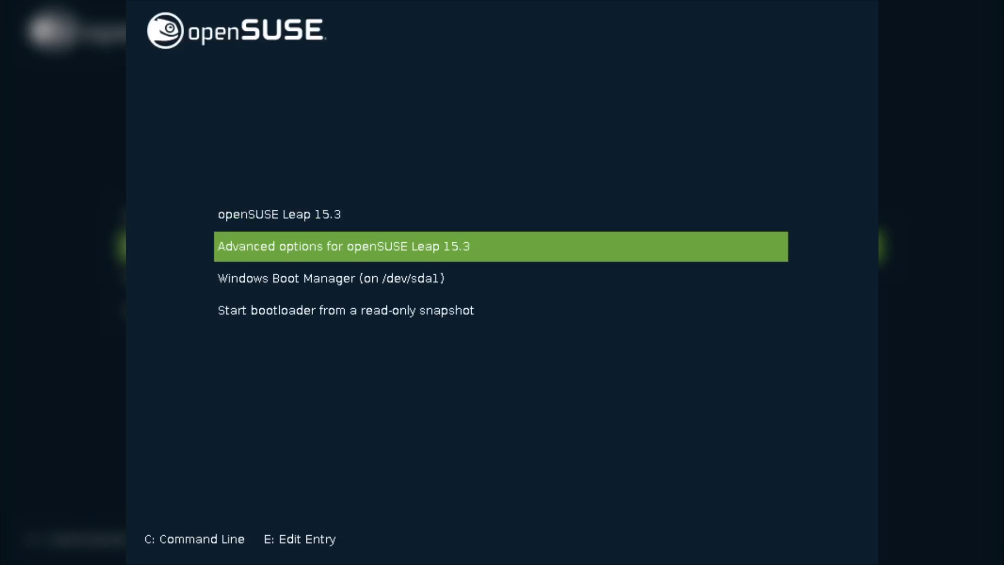
key("Down")
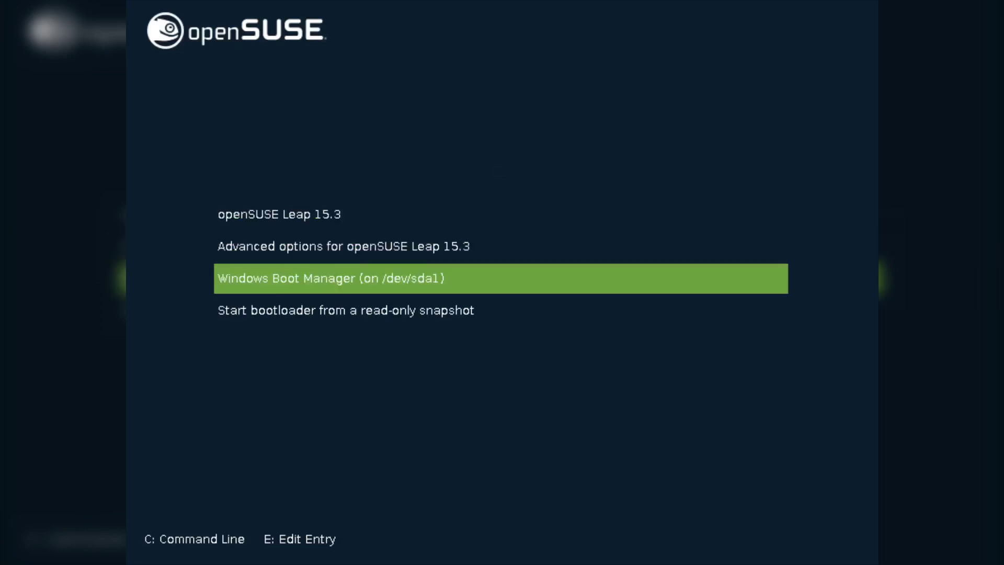